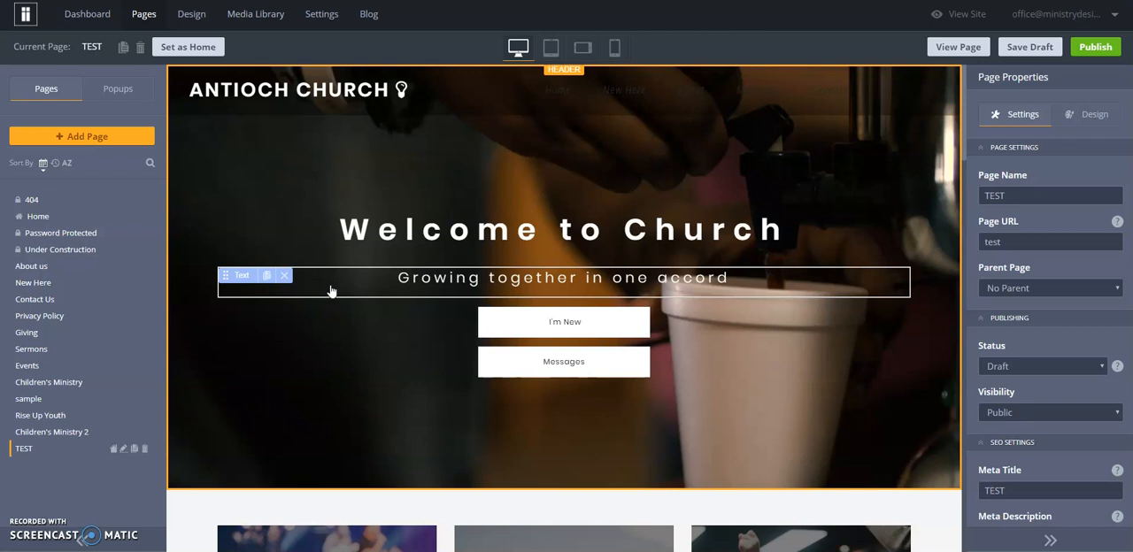
Enable a shadow on the container behind the MY KIDS card
scroll(329, 292, "down", 5)
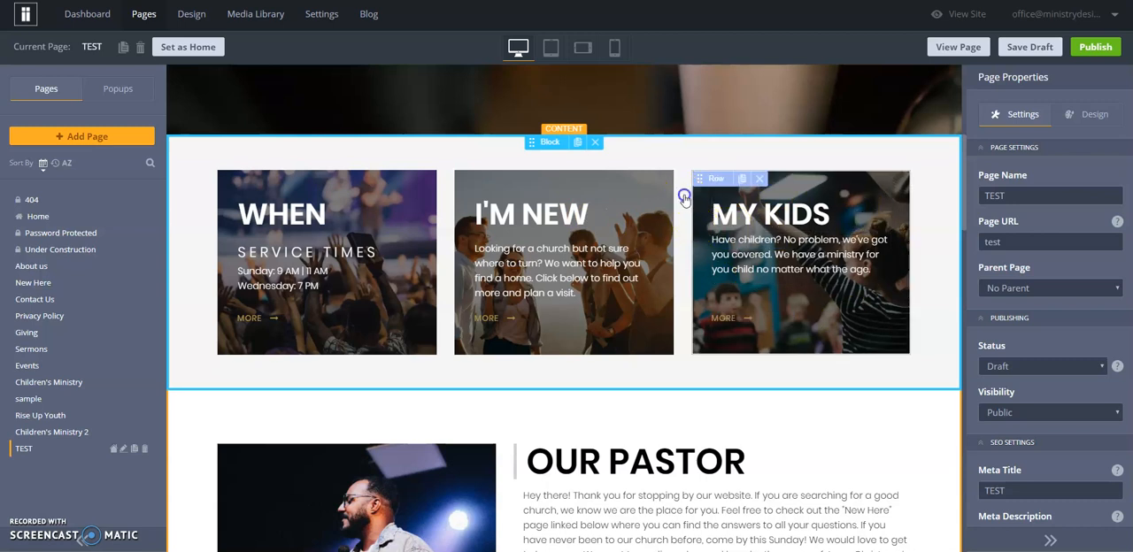
left_click(684, 198)
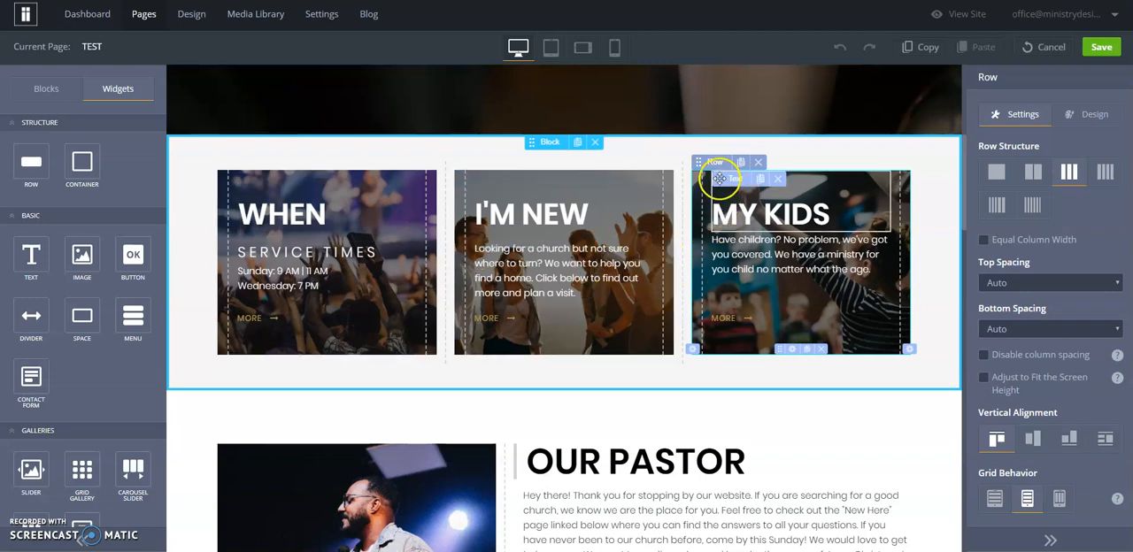
left_click(720, 182)
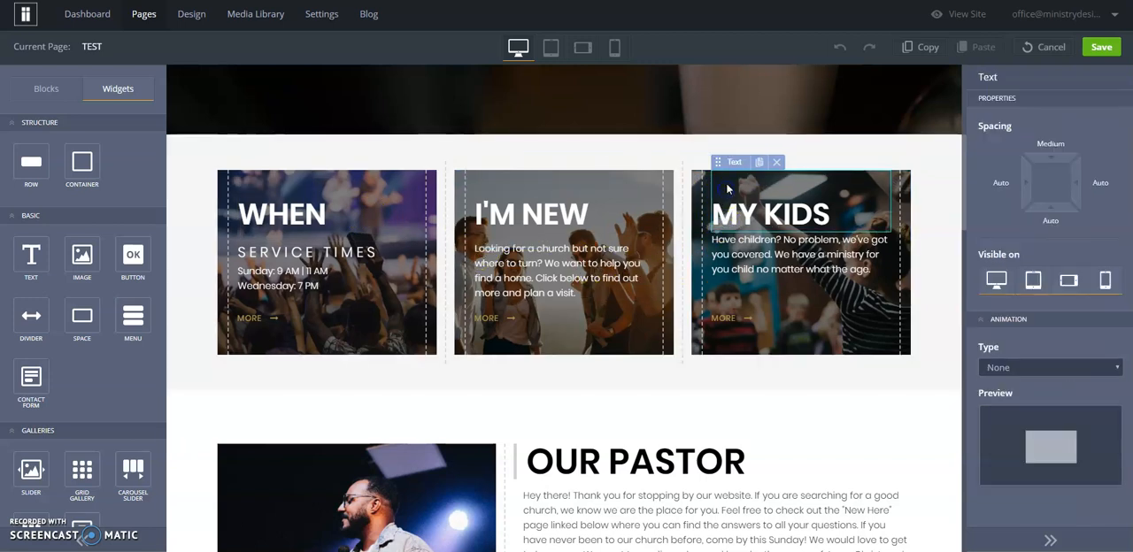
mouse_move(733, 164)
left_click(726, 133)
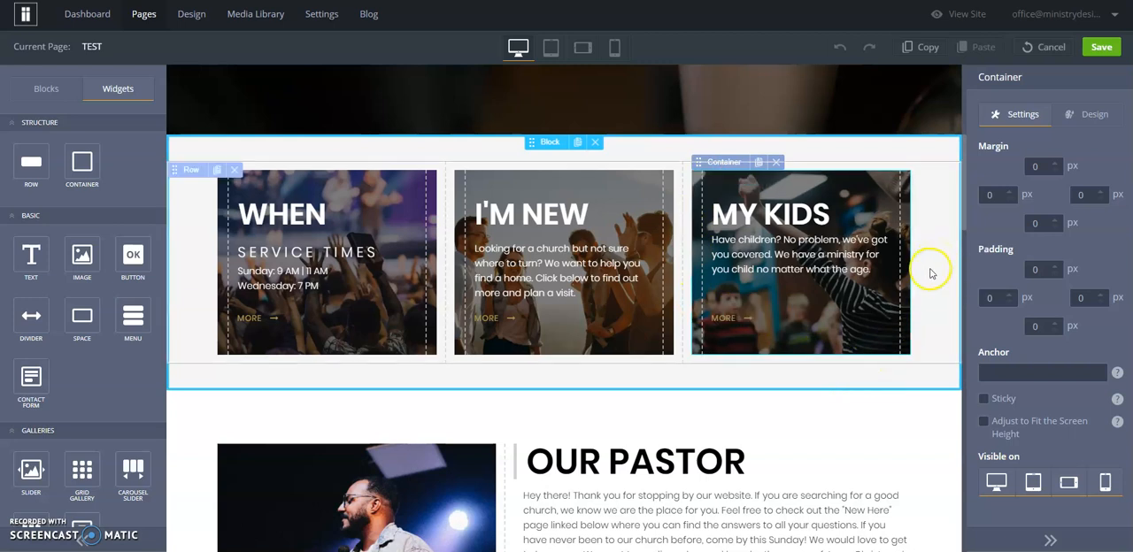
left_click(1070, 115)
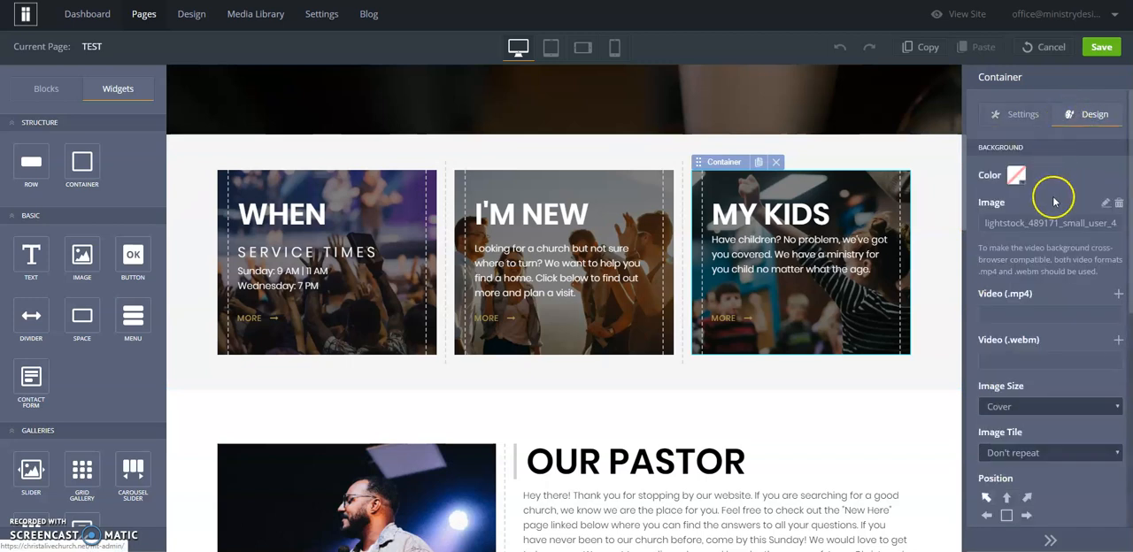
scroll(1053, 212, "down", 2)
scroll(1053, 215, "down", 2)
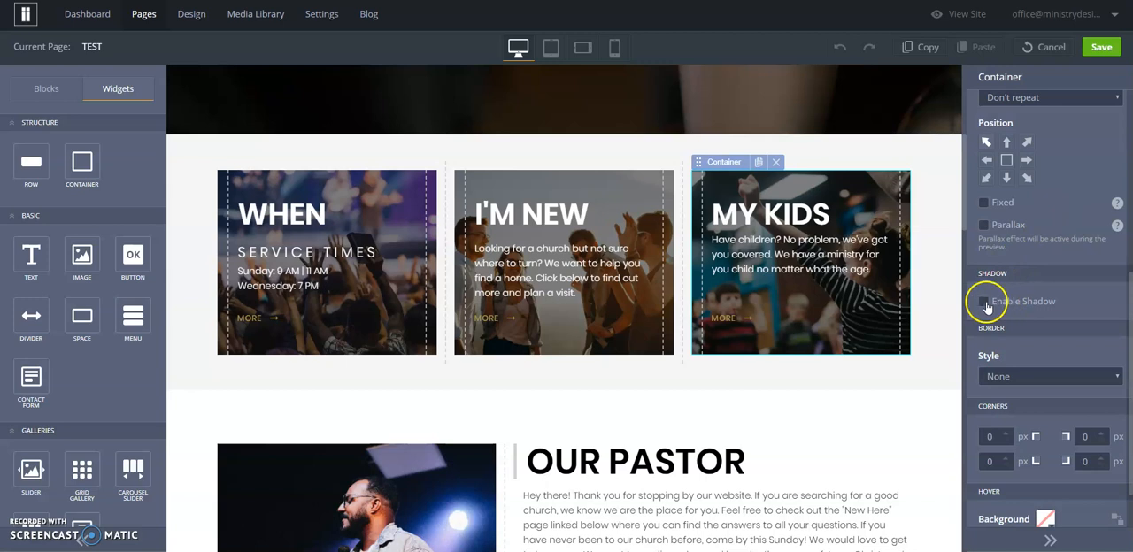
left_click(985, 302)
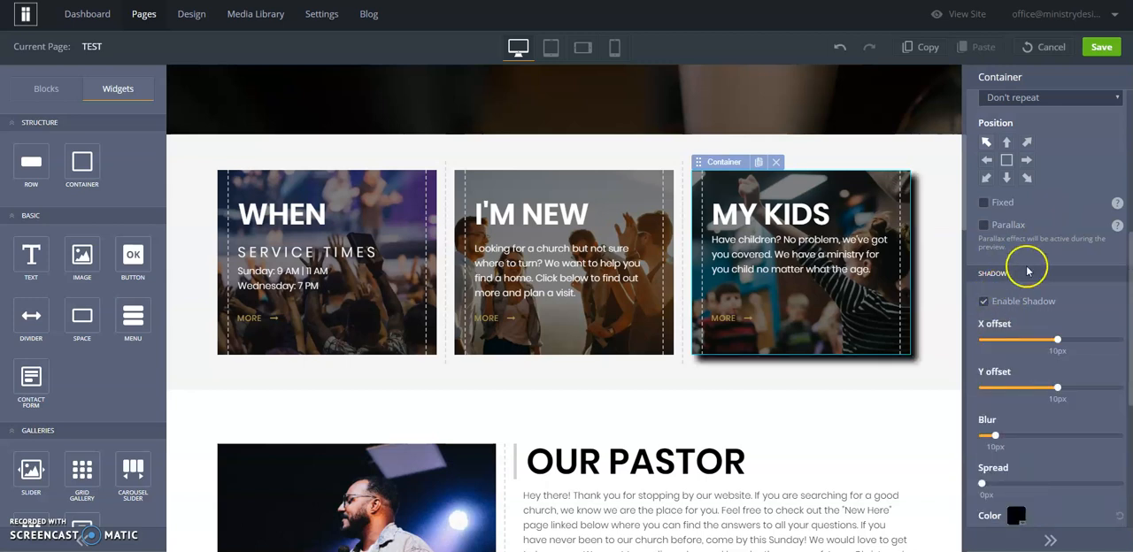
Set the MY KIDS container's shadow offsets to 38 px for X and 50 px for Y
scroll(1034, 270, "down", 1)
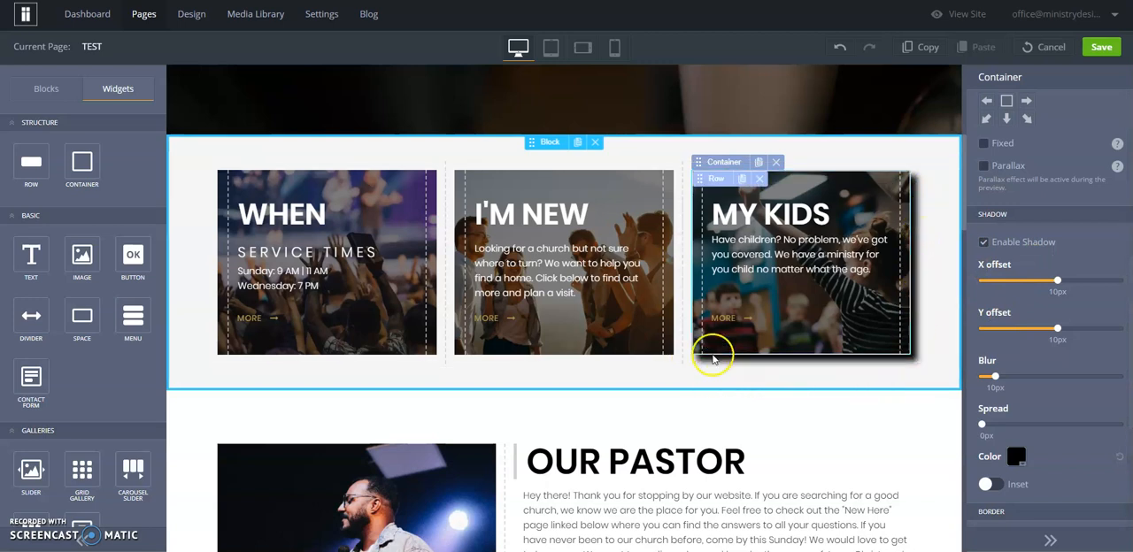
left_click_drag(1057, 283, 1076, 282)
left_click(1058, 329)
left_click_drag(1061, 332, 1087, 331)
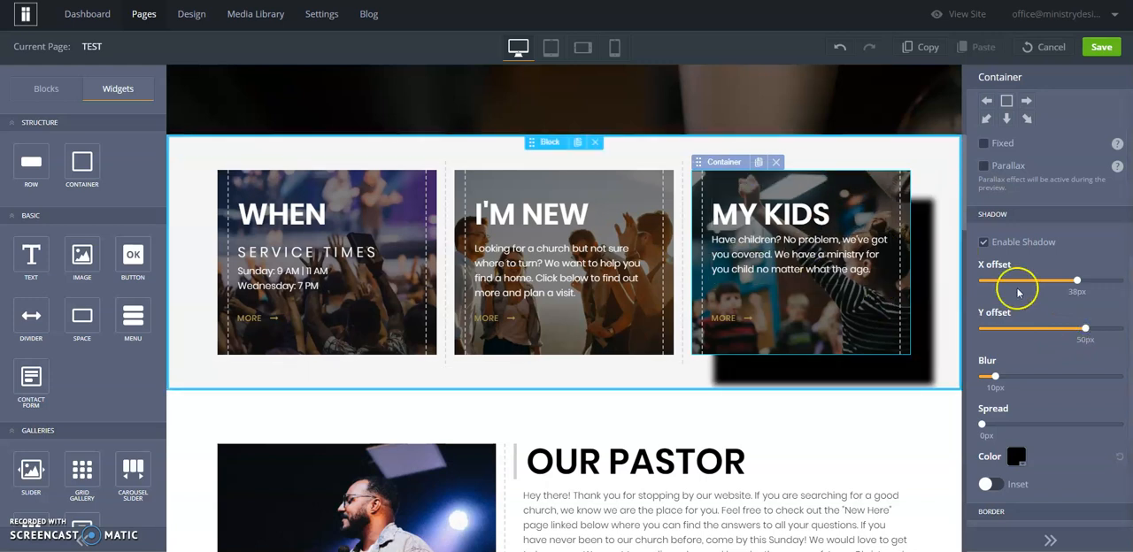
Reduce the MY KIDS shadow offsets to 17 px for X and 19 px for Y, and raise its blur slightly
left_click_drag(1088, 328, 1064, 334)
left_click_drag(1075, 281, 1064, 306)
mouse_move(994, 377)
left_mouse_down()
mouse_move(1065, 380)
mouse_move(1002, 382)
left_mouse_up()
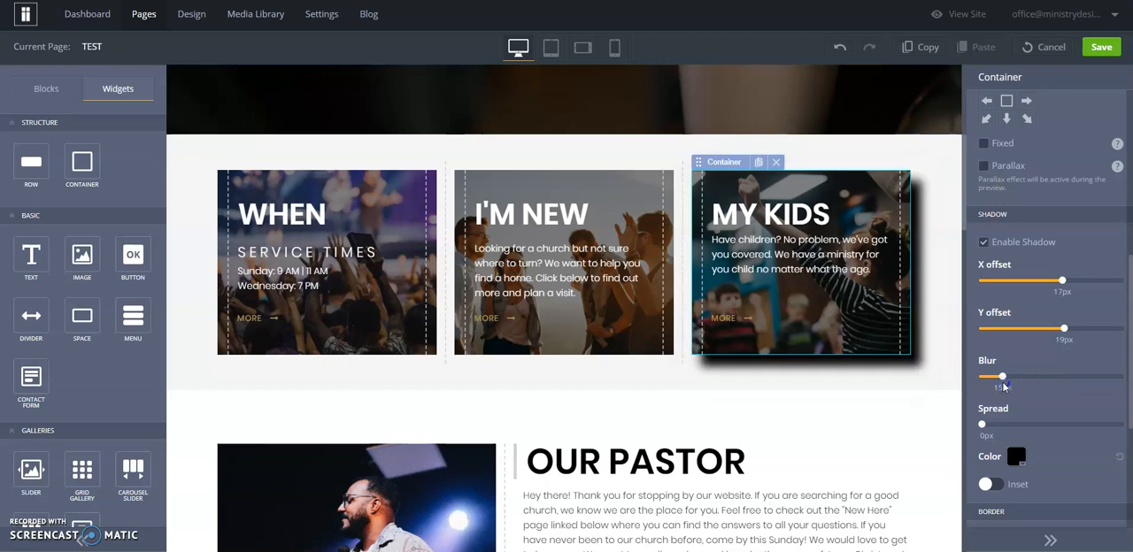
Try a gold shadow on the MY KIDS container with 17 px spread and 18 px blur
left_click(982, 425)
mouse_move(983, 429)
left_mouse_down()
mouse_move(1074, 443)
mouse_move(1014, 443)
mouse_move(1005, 427)
left_mouse_up()
mouse_move(1002, 377)
left_mouse_down()
mouse_move(969, 383)
mouse_move(1008, 382)
left_mouse_up()
left_click(1015, 455)
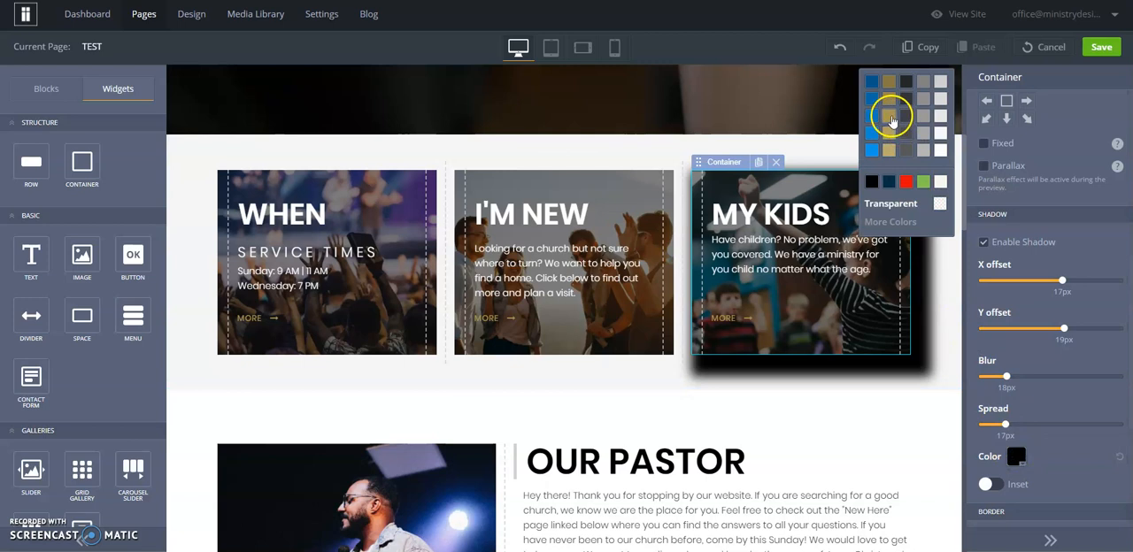
left_click(888, 116)
Recolor the MY KIDS shadow dark grey, with a spread of 5 px and a blur of 12 px
left_click(1015, 456)
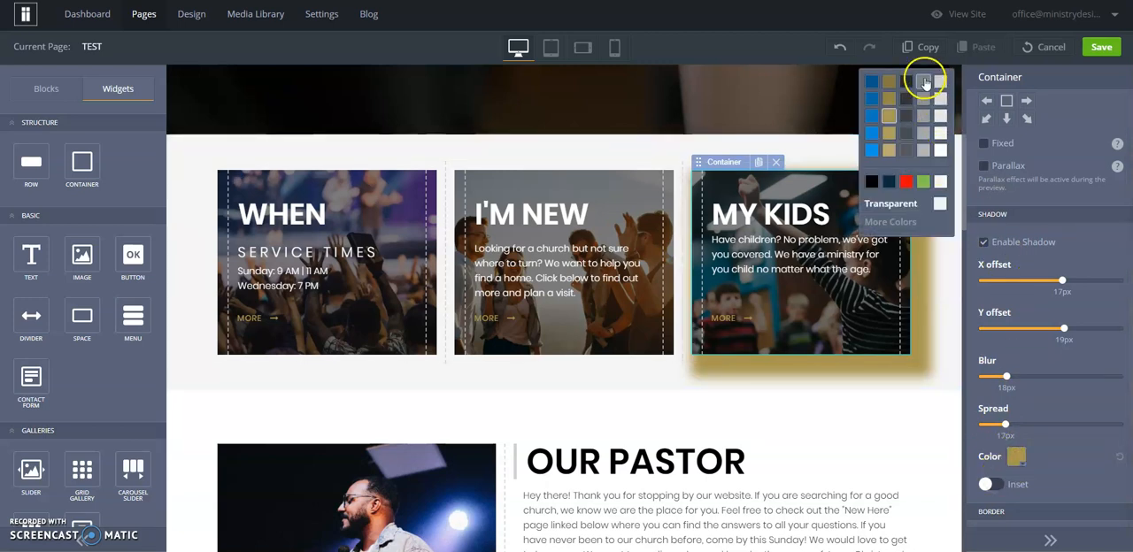
left_click(906, 150)
left_click_drag(1005, 427, 981, 429)
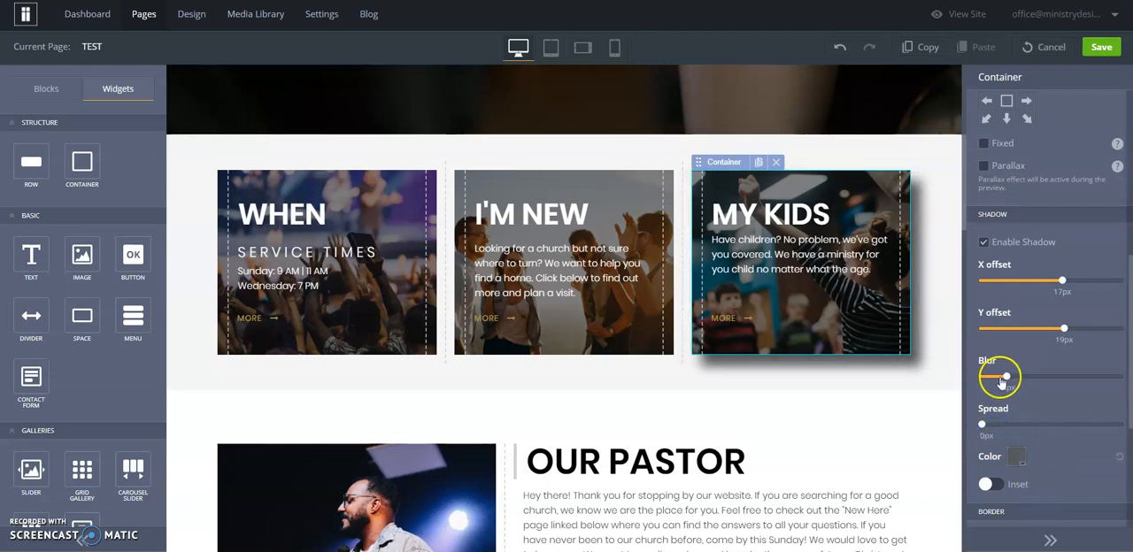
left_click_drag(1005, 376, 1010, 382)
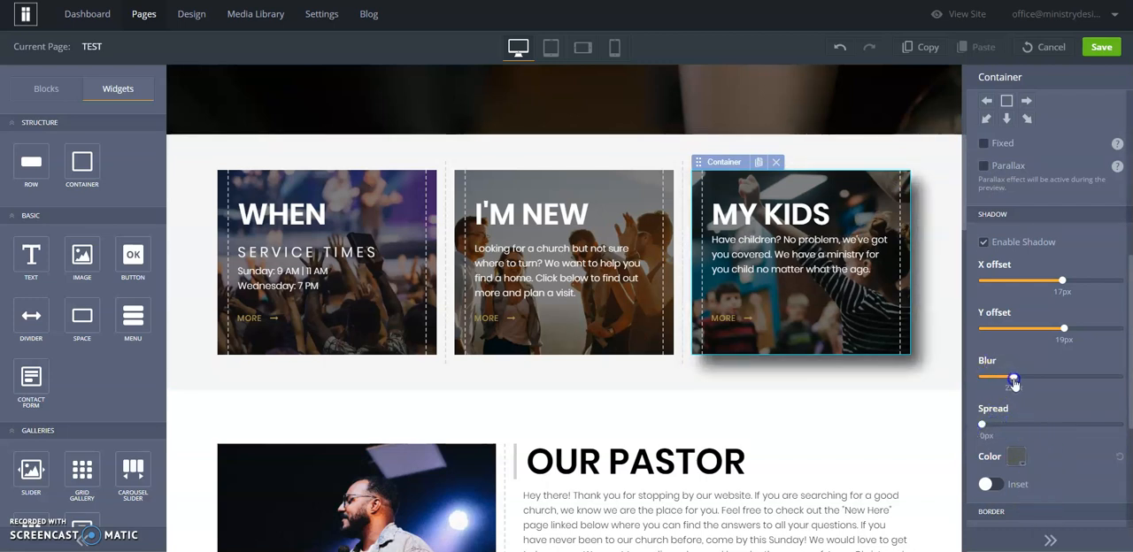
left_click_drag(983, 424, 987, 425)
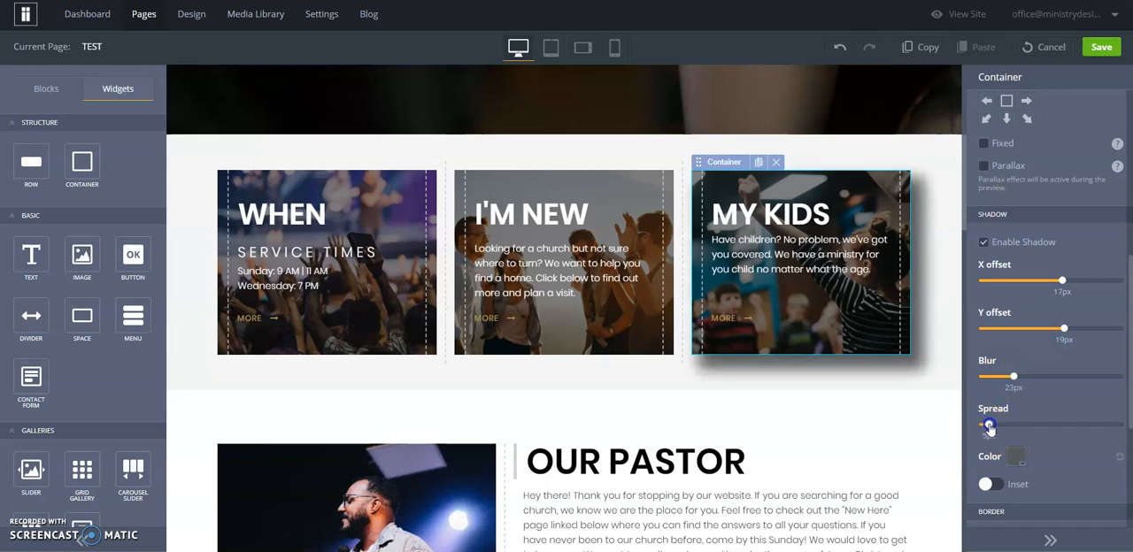
left_click_drag(1014, 377, 999, 377)
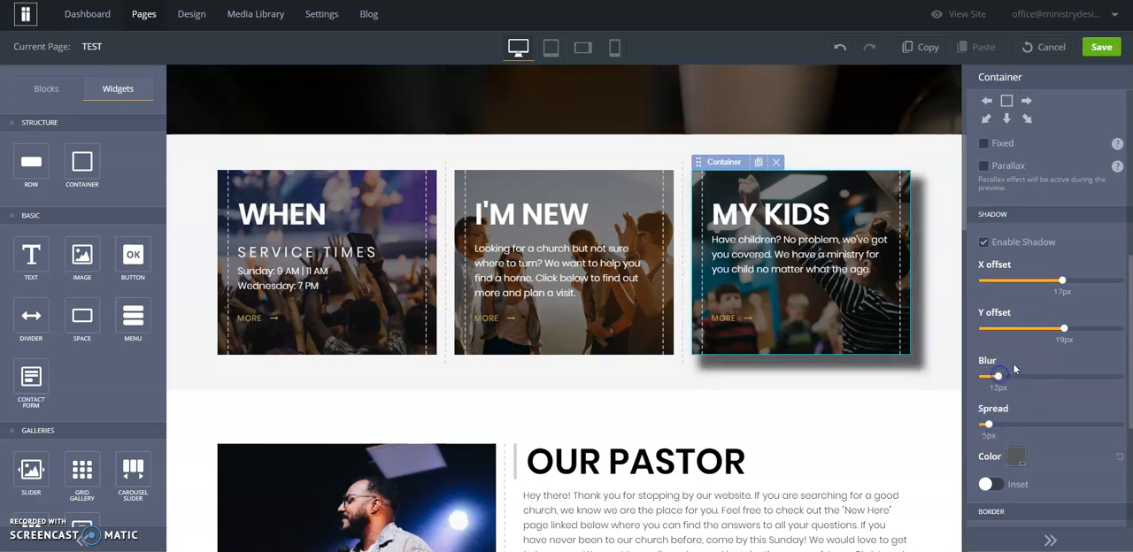
Center the MY KIDS shadow with X and Y offsets of 0 px, set its spread to 6 px and increase its blur
left_click_drag(1059, 285, 1052, 344)
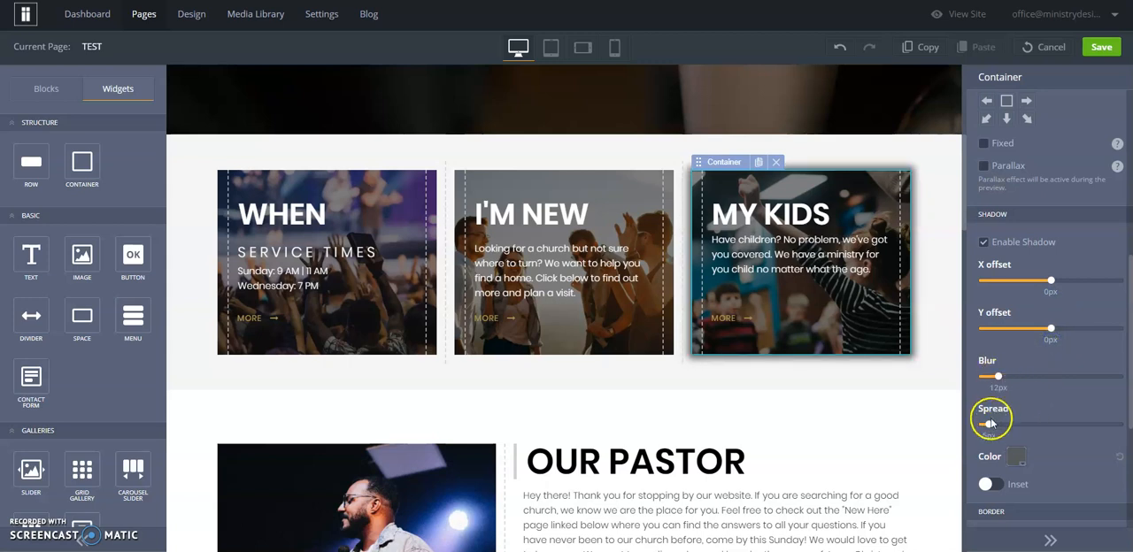
left_click_drag(990, 427, 989, 428)
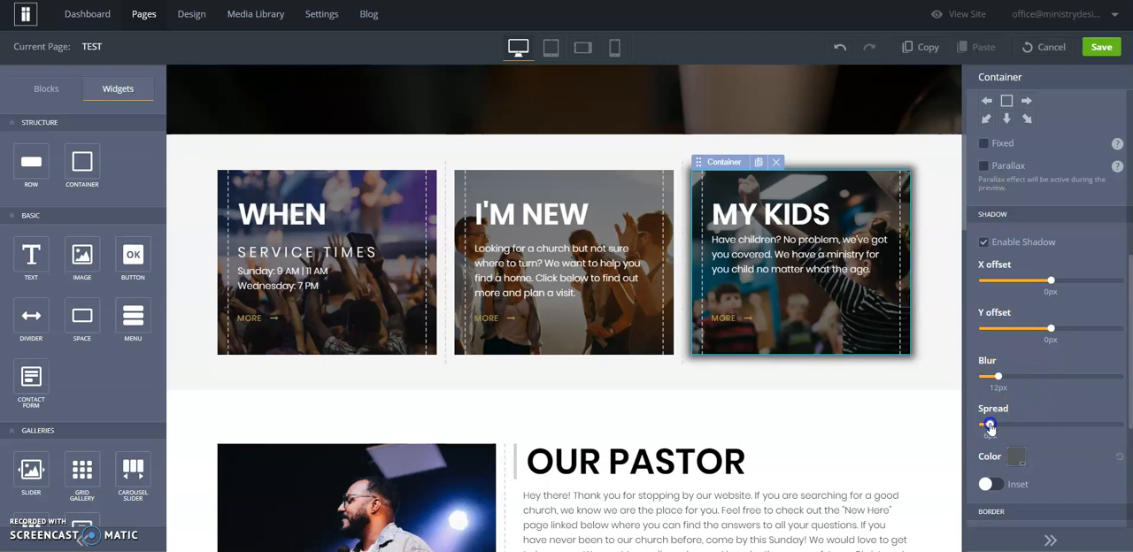
left_click_drag(1003, 382, 1009, 384)
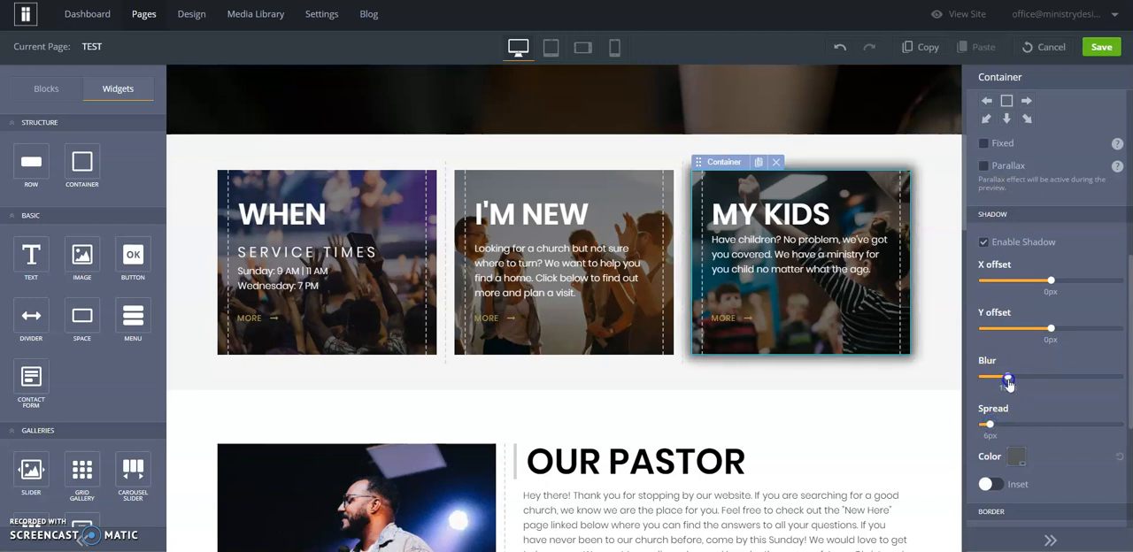
left_click(396, 256)
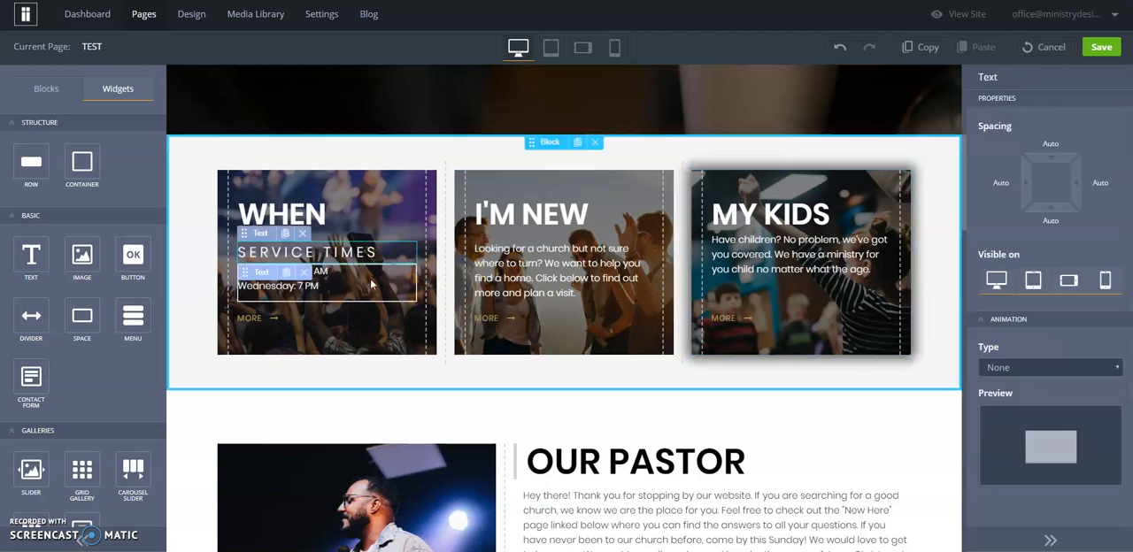
left_click(331, 367)
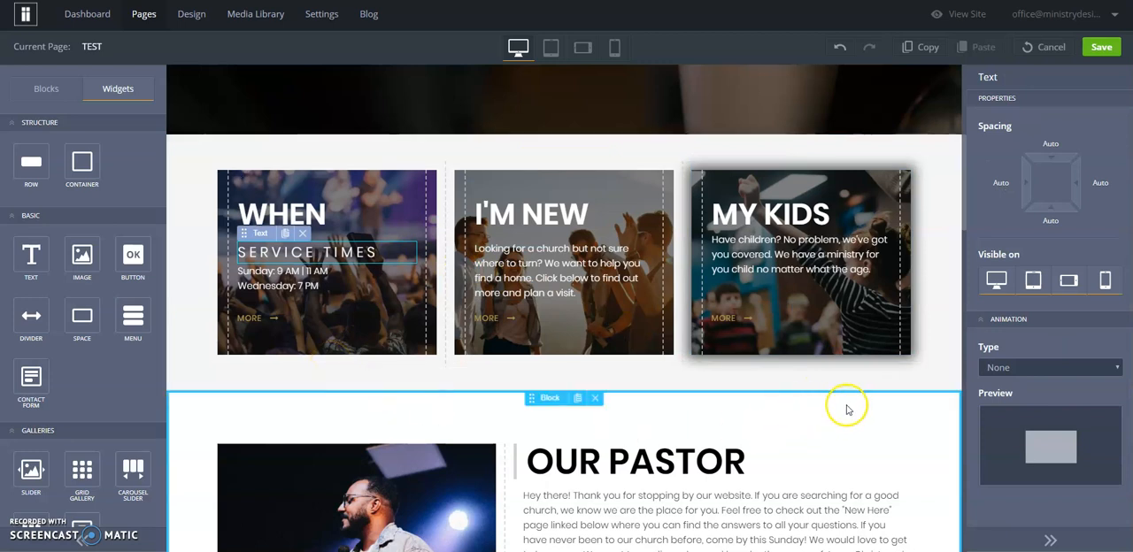
left_click(853, 244)
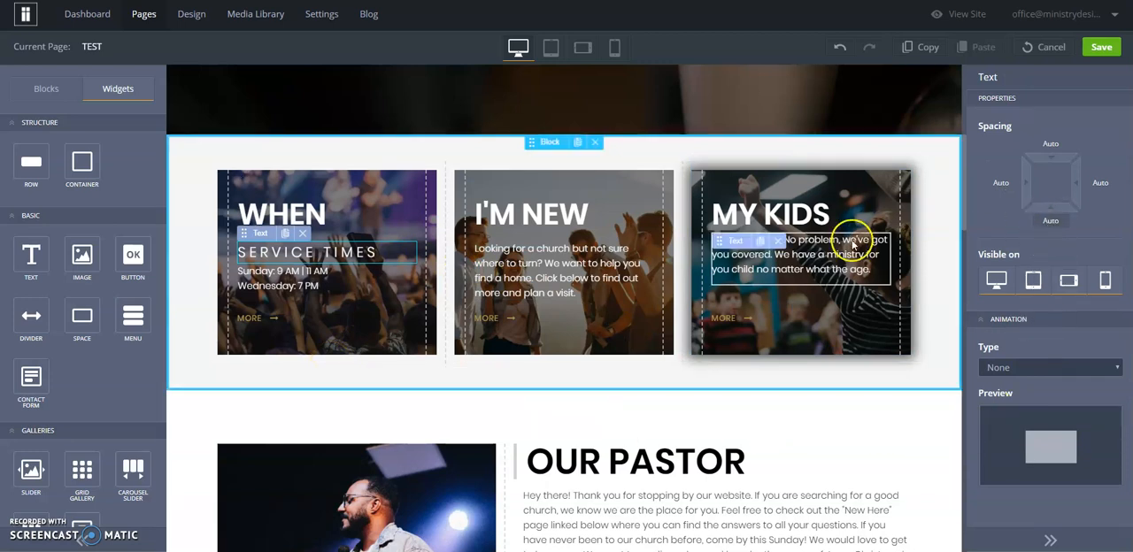
Enable a shadow on the container behind the I'M NEW card
left_click(609, 212)
mouse_move(500, 162)
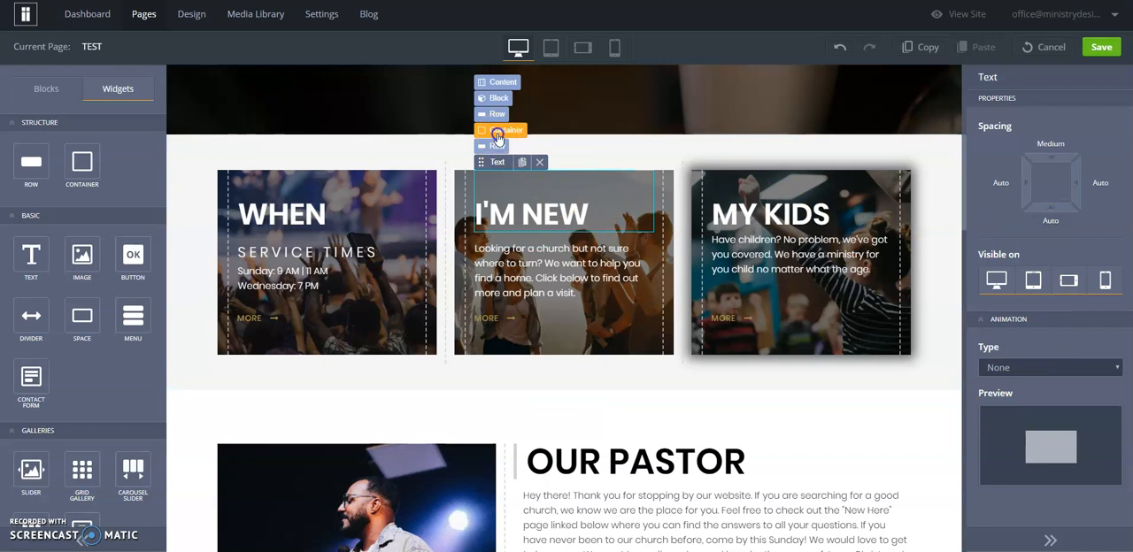
left_click(497, 134)
left_click(1084, 114)
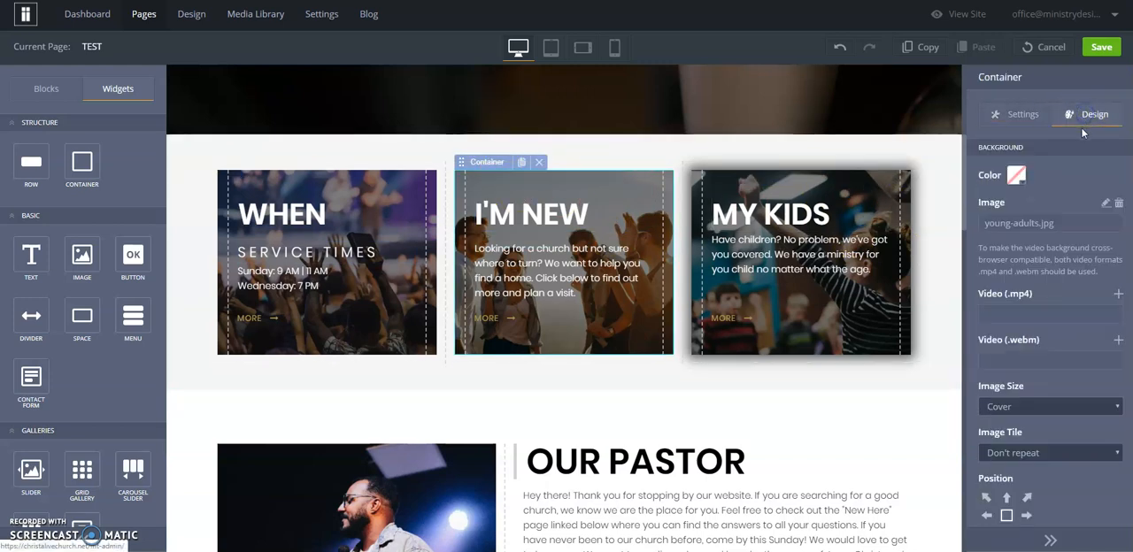
scroll(1056, 288, "down", 3)
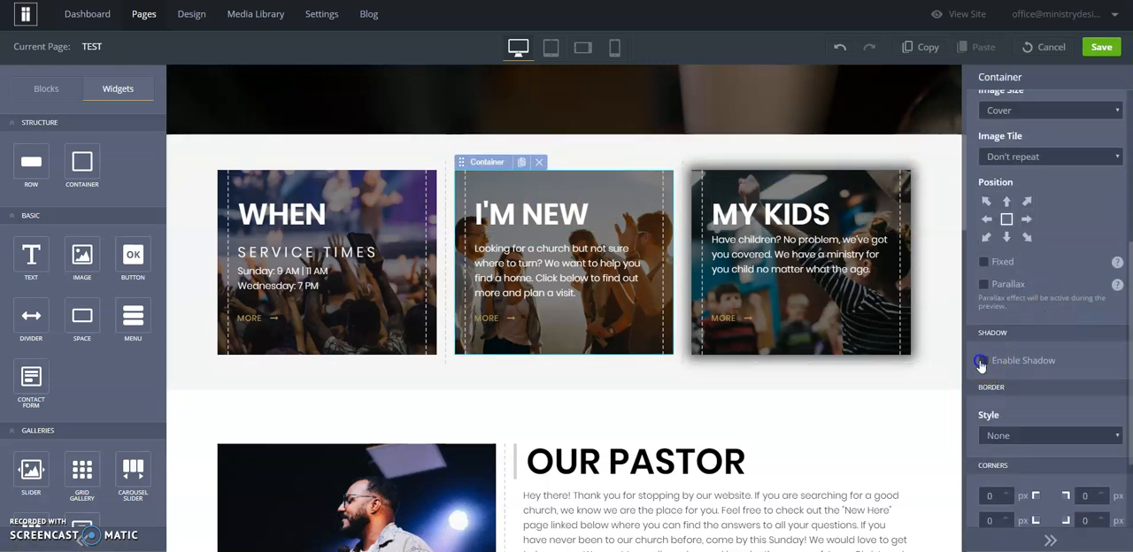
left_click(983, 360)
Set the I'M NEW container's X and Y shadow offsets to 0 px
scroll(1032, 339, "down", 1)
left_click_drag(1033, 339, 1051, 352)
left_click_drag(1059, 401, 1052, 395)
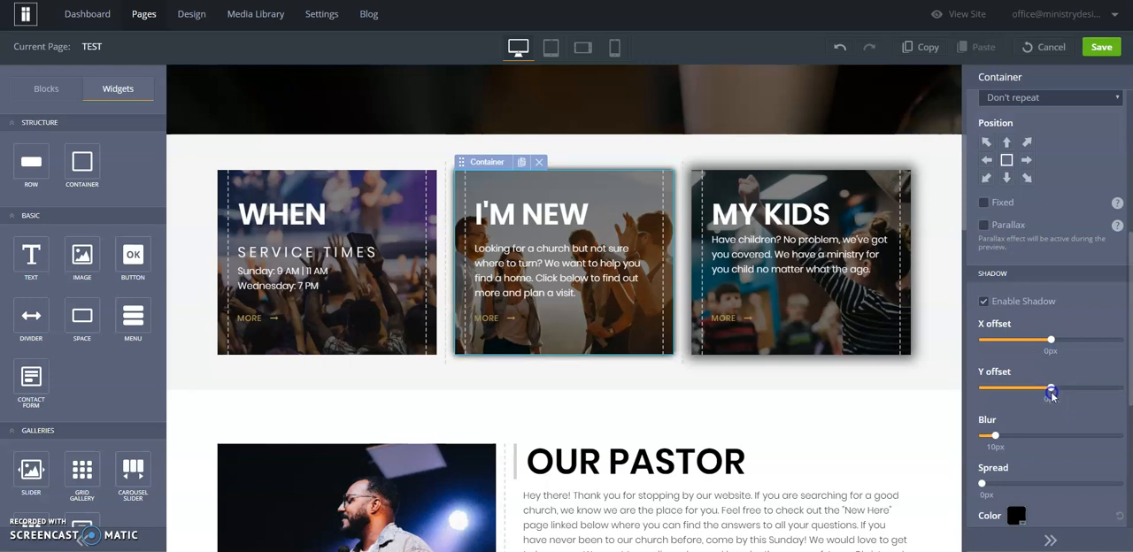
Color the I'M NEW shadow dark grey, set its spread to 3 px and increase its blur
left_click(1016, 517)
left_click(903, 152)
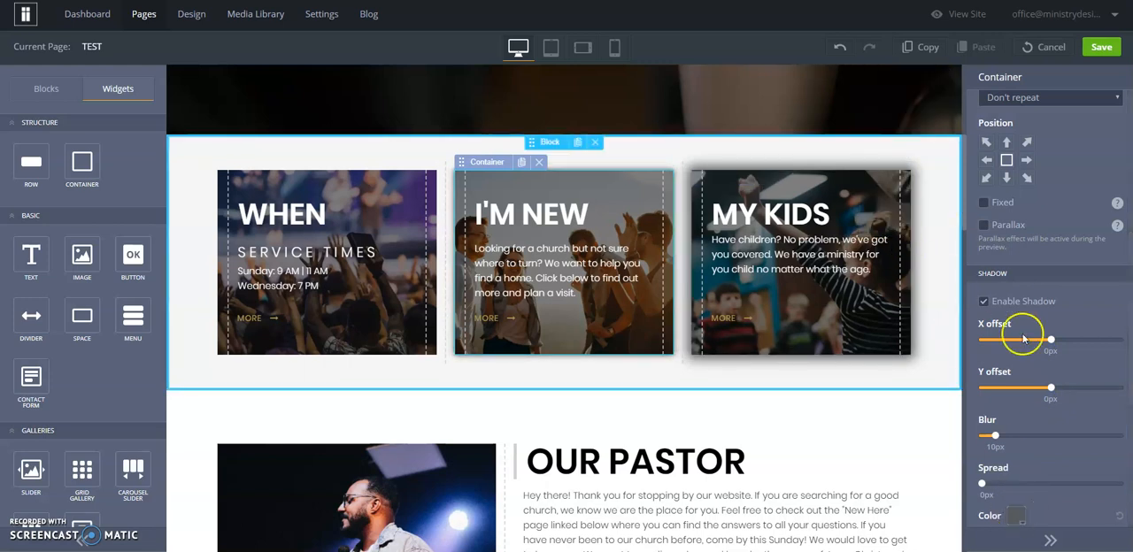
left_click_drag(983, 484, 986, 487)
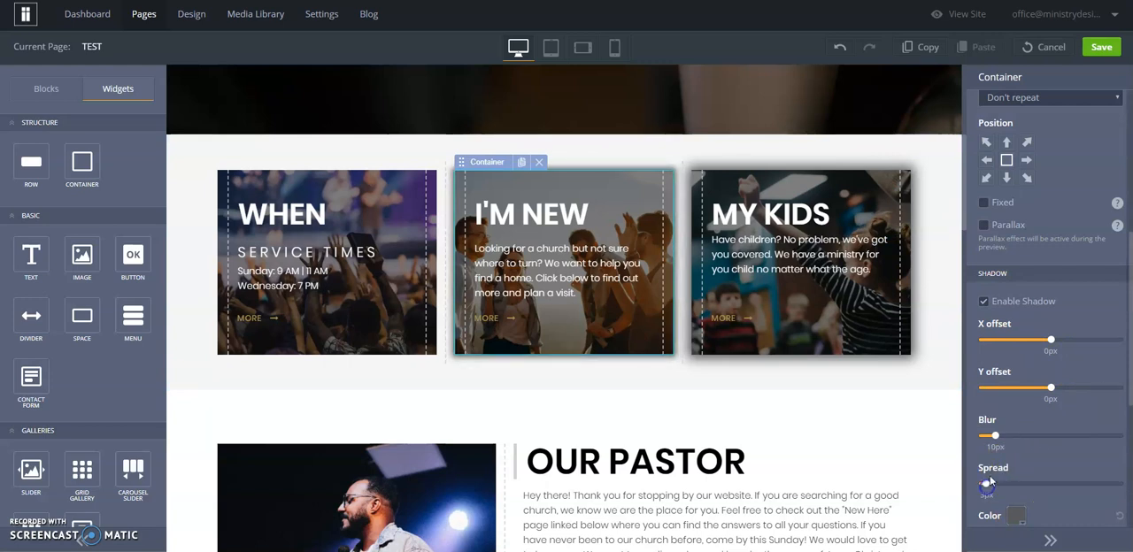
left_click_drag(997, 444, 1004, 444)
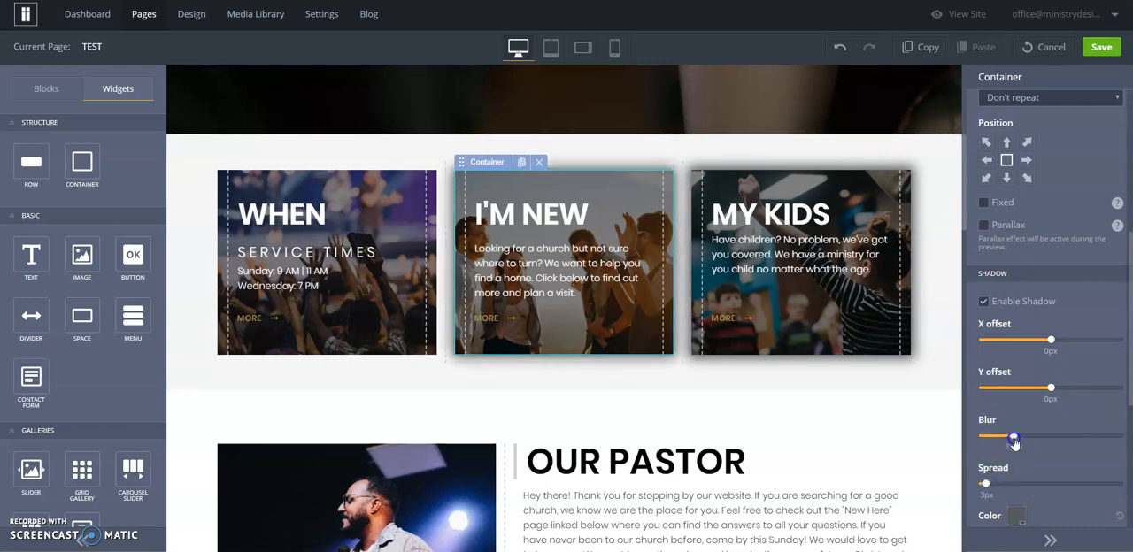
Add an empty full-width container above the OUR PASTOR content
left_click(737, 460)
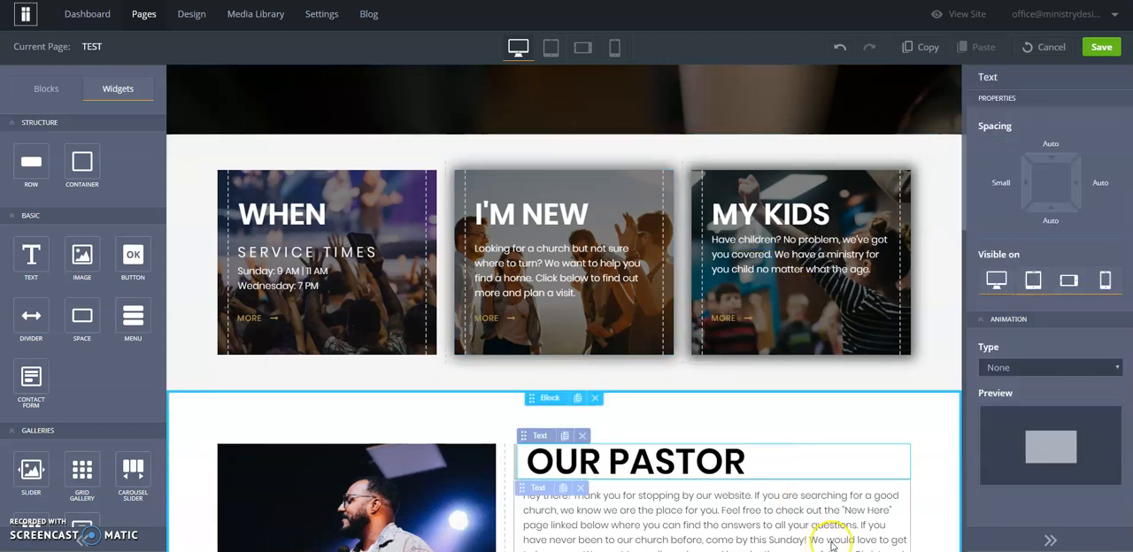
scroll(794, 380, "down", 4)
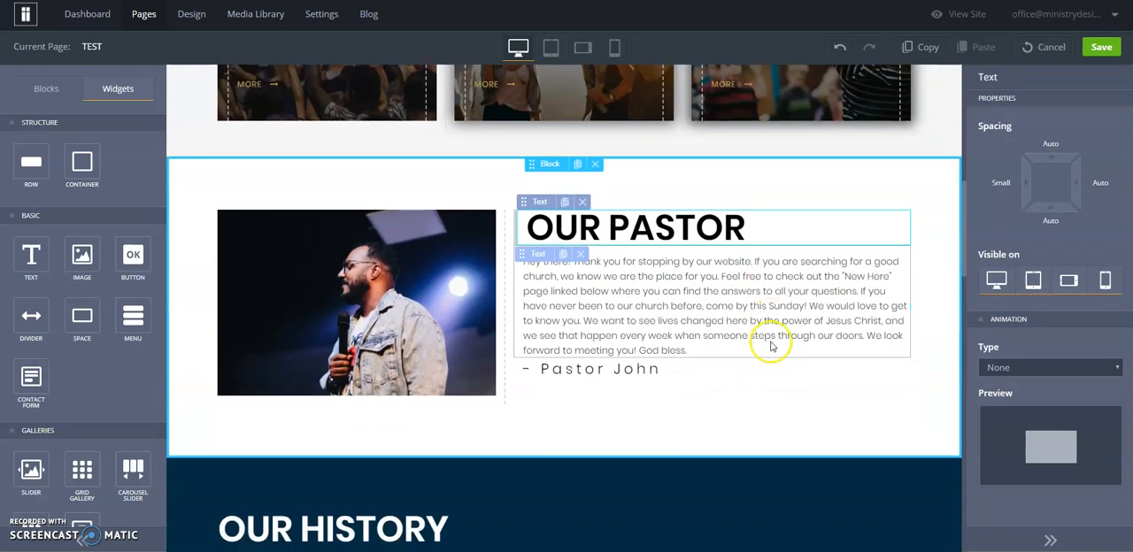
scroll(771, 347, "up", 1)
scroll(771, 347, "up", 1)
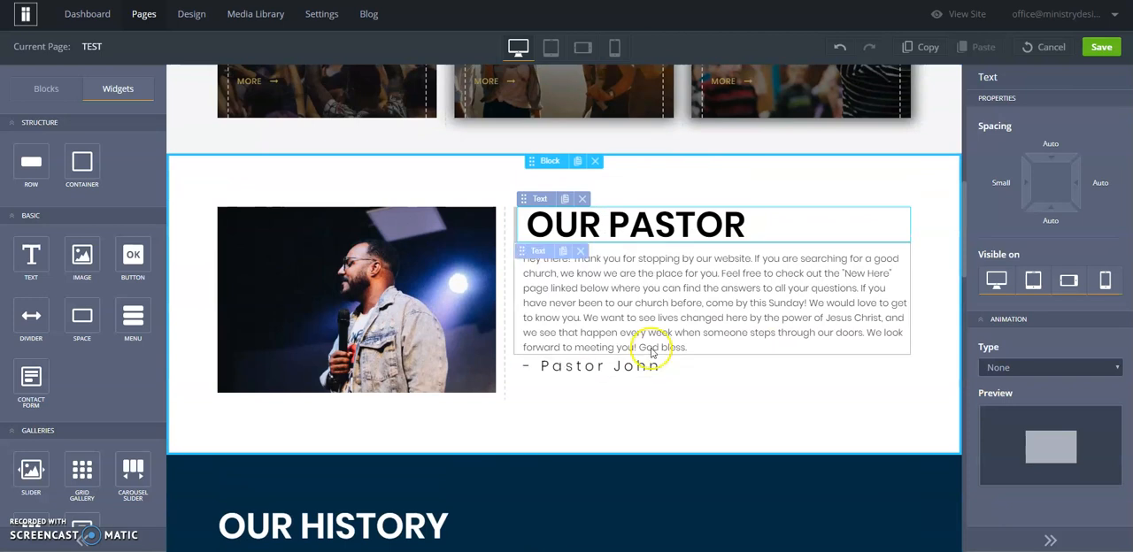
left_click_drag(92, 164, 208, 148)
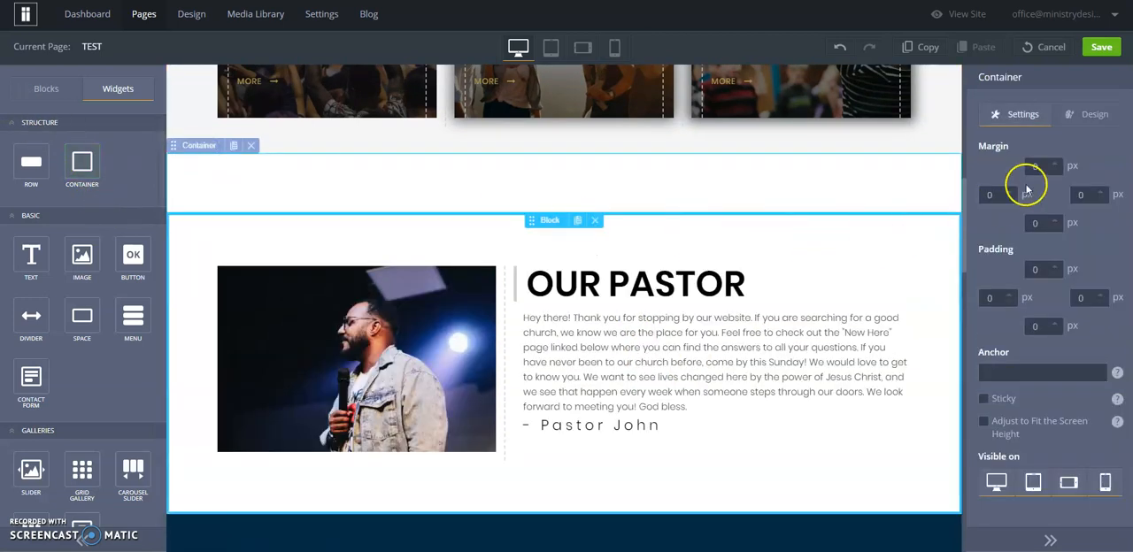
Enable a shadow on the empty container above OUR PASTOR
left_click(1085, 118)
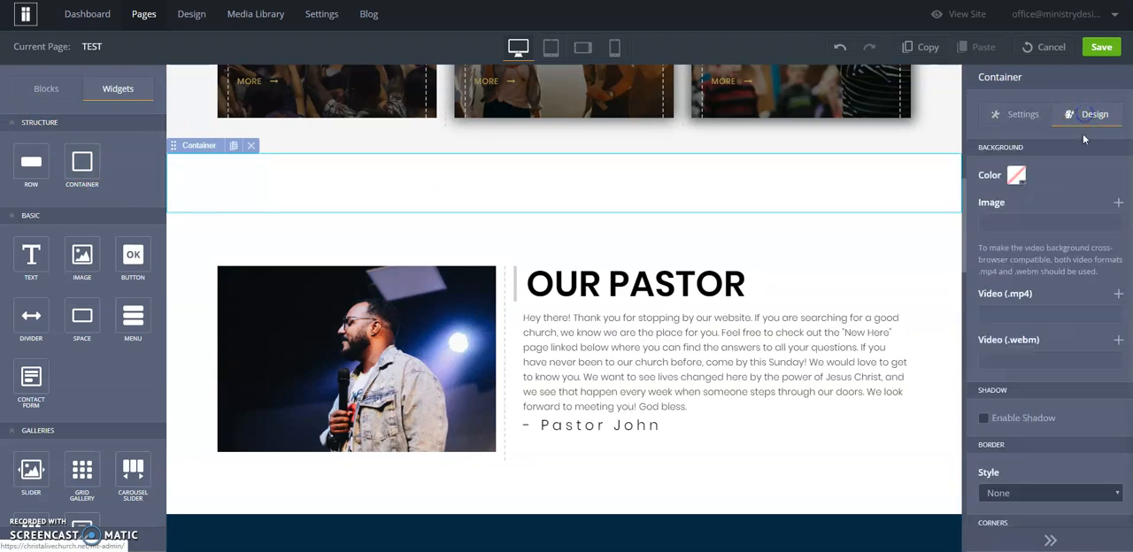
left_click(983, 419)
scroll(1062, 372, "down", 1)
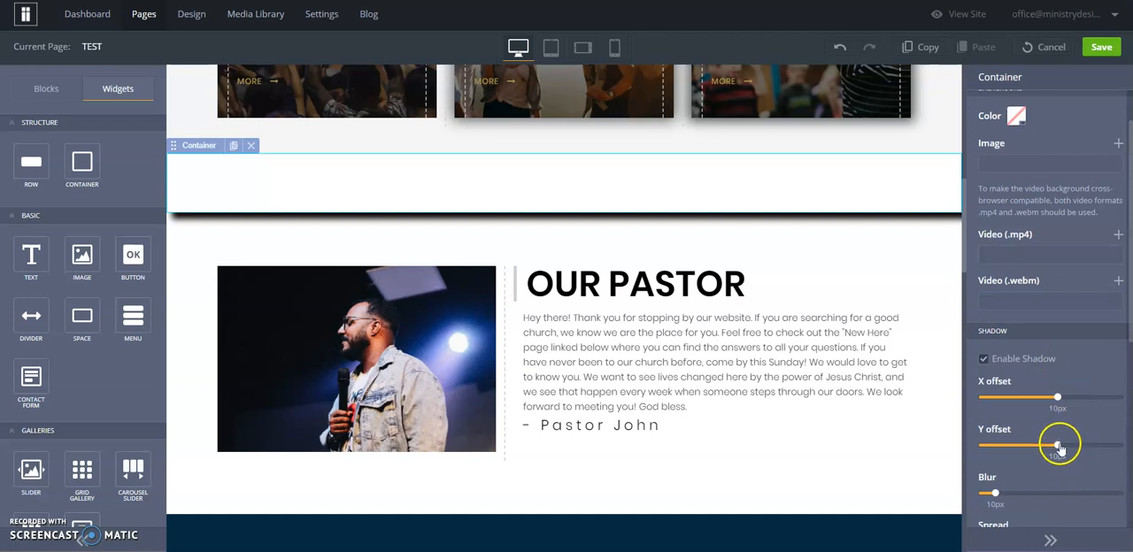
Set the empty container's X and Y shadow offsets to 0 px and its shadow spread to 3 px
left_click_drag(1056, 452, 1051, 457)
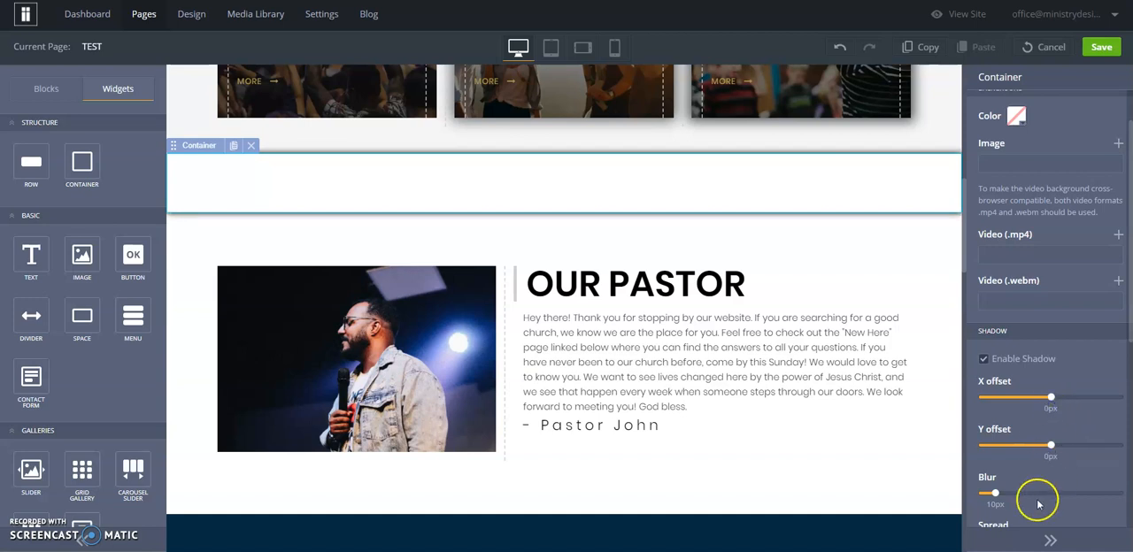
scroll(1040, 501, "down", 1)
left_click_drag(981, 483, 985, 485)
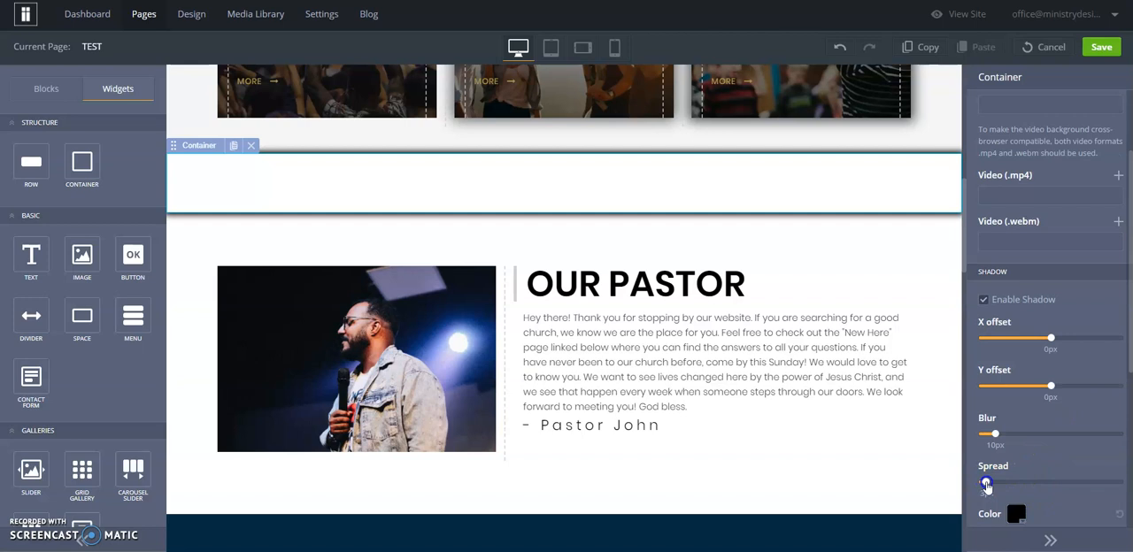
Color the empty container's shadow grey and set its blur to 23 px
left_click(1016, 513)
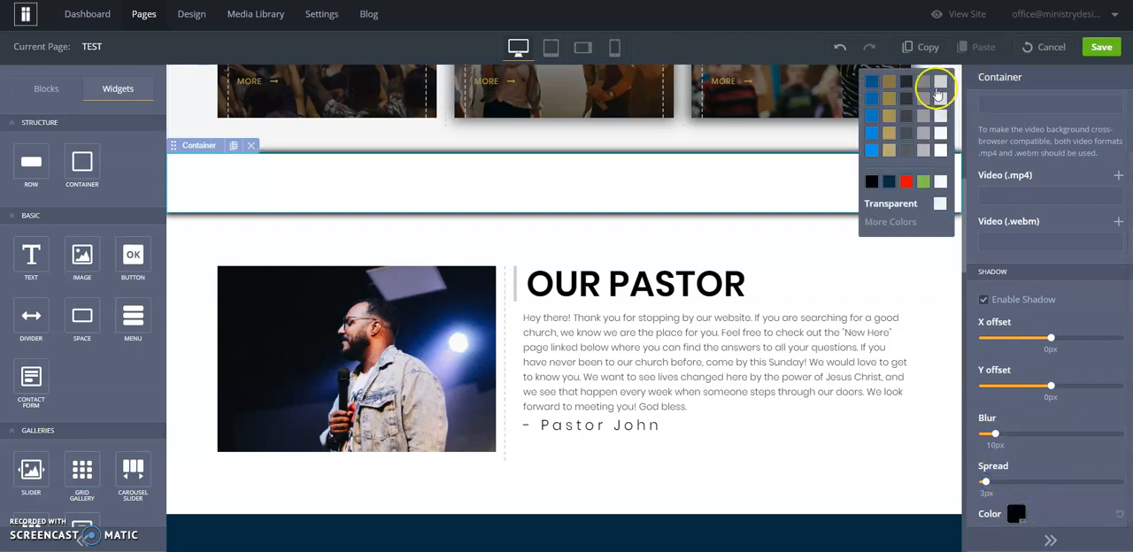
left_click(927, 81)
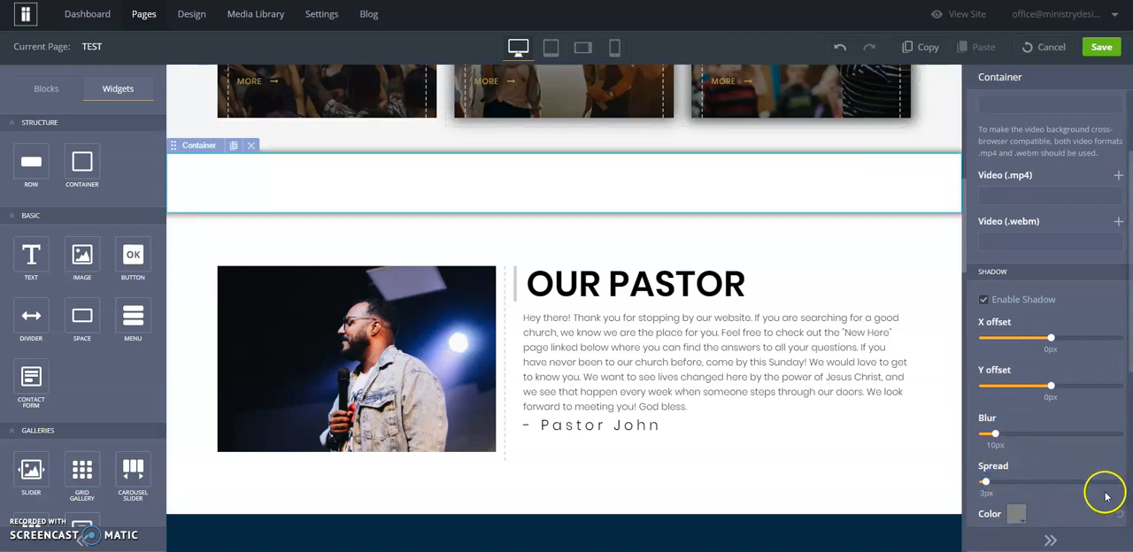
left_click_drag(995, 433, 1002, 436)
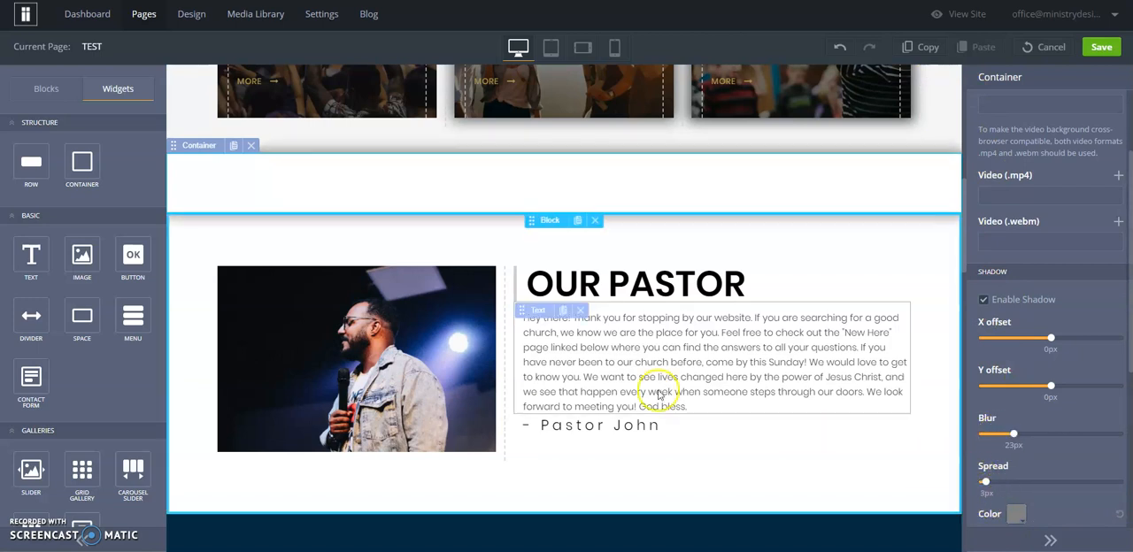
Try moving the OUR PASTOR row into the empty container above it, and undo the move
left_click_drag(175, 275, 177, 182)
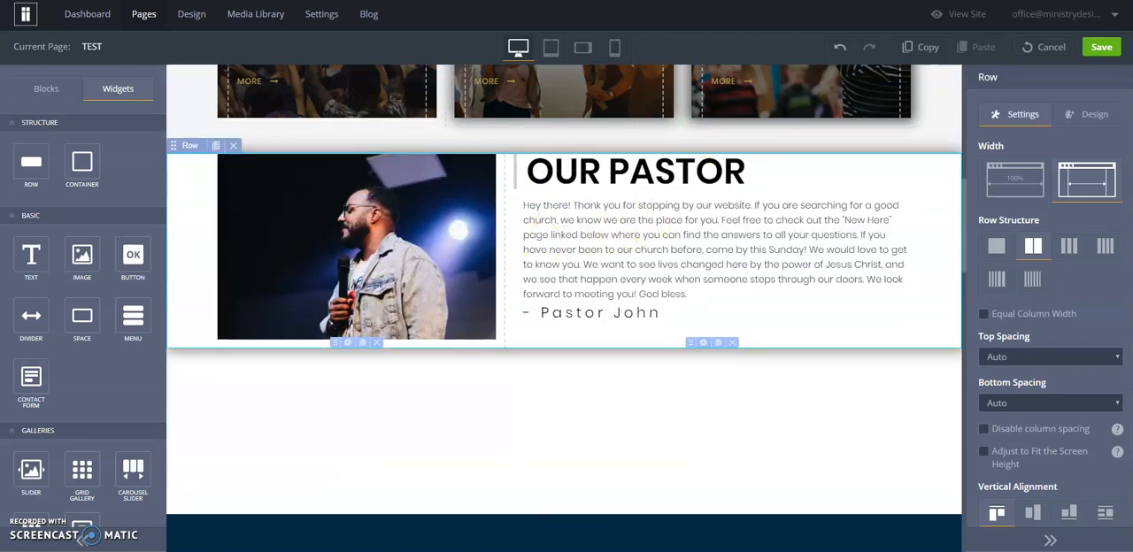
left_click(840, 49)
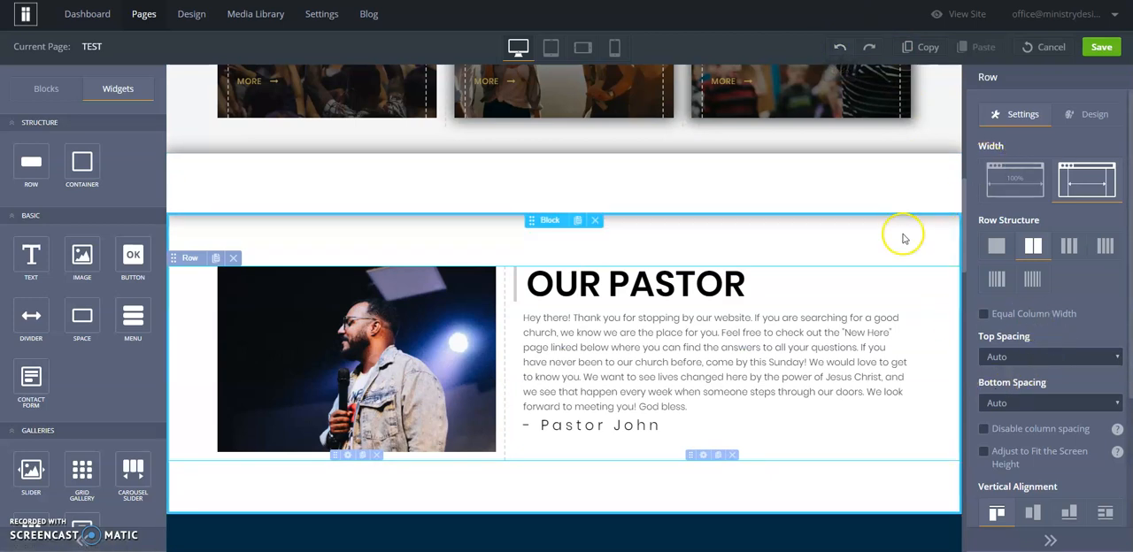
Make the shadow of the empty container above OUR PASTOR an inset shadow, comparing it with the inset option off
left_click(895, 182)
left_click(1083, 113)
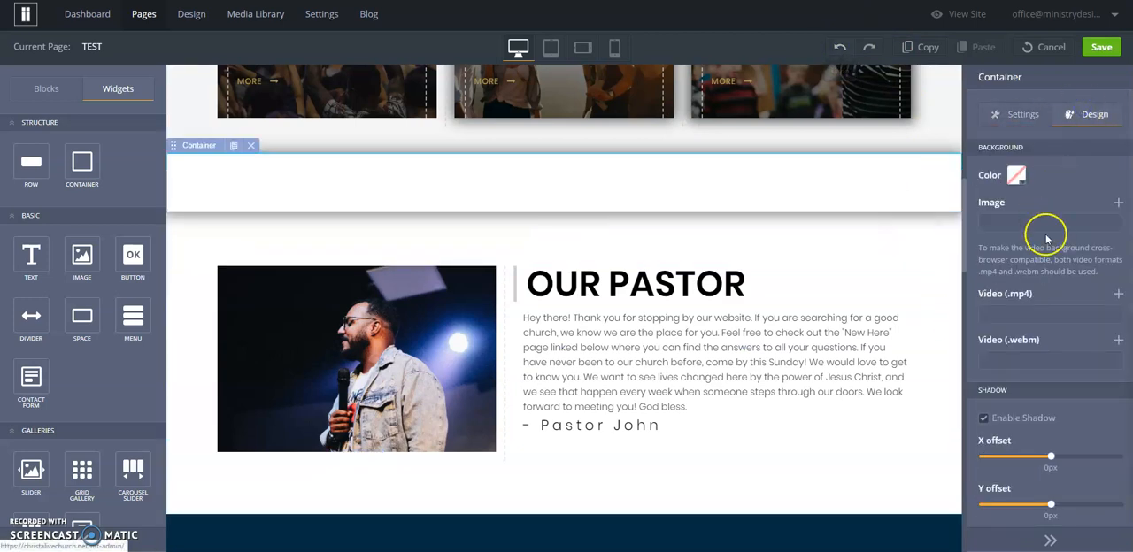
scroll(1046, 231, "down", 5)
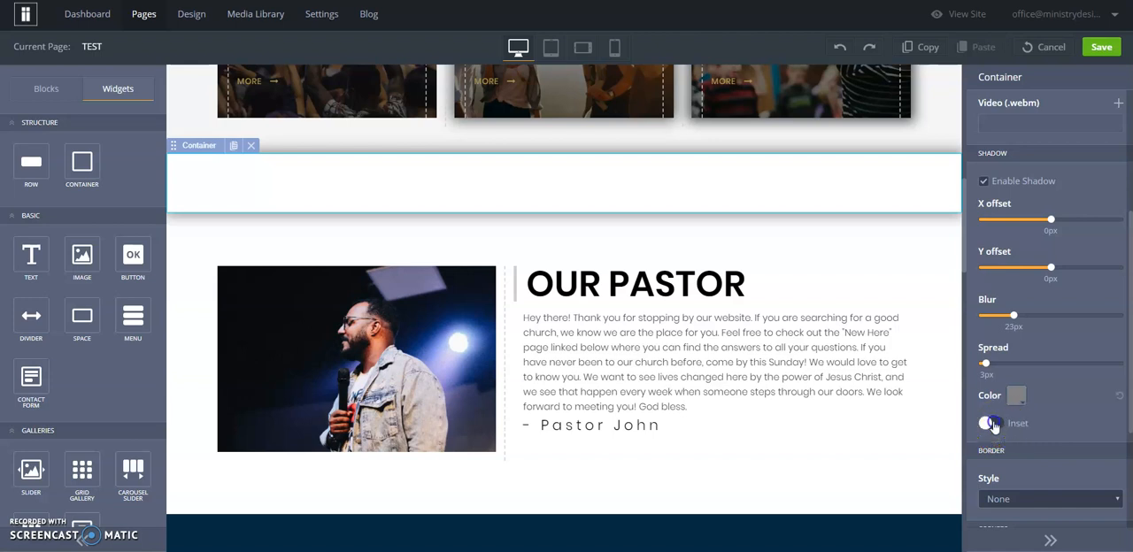
left_click(992, 423)
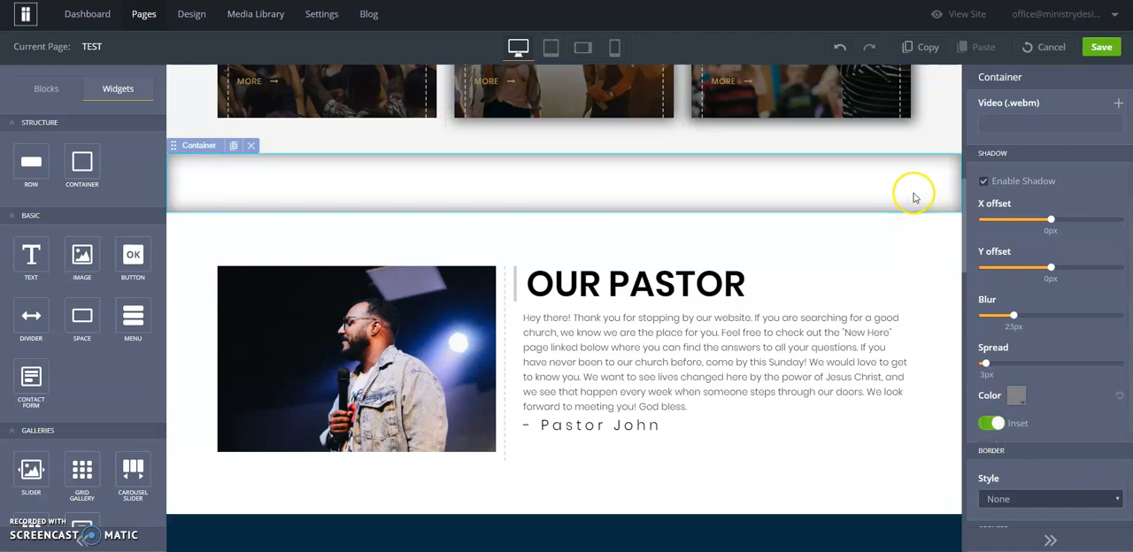
left_click(993, 424)
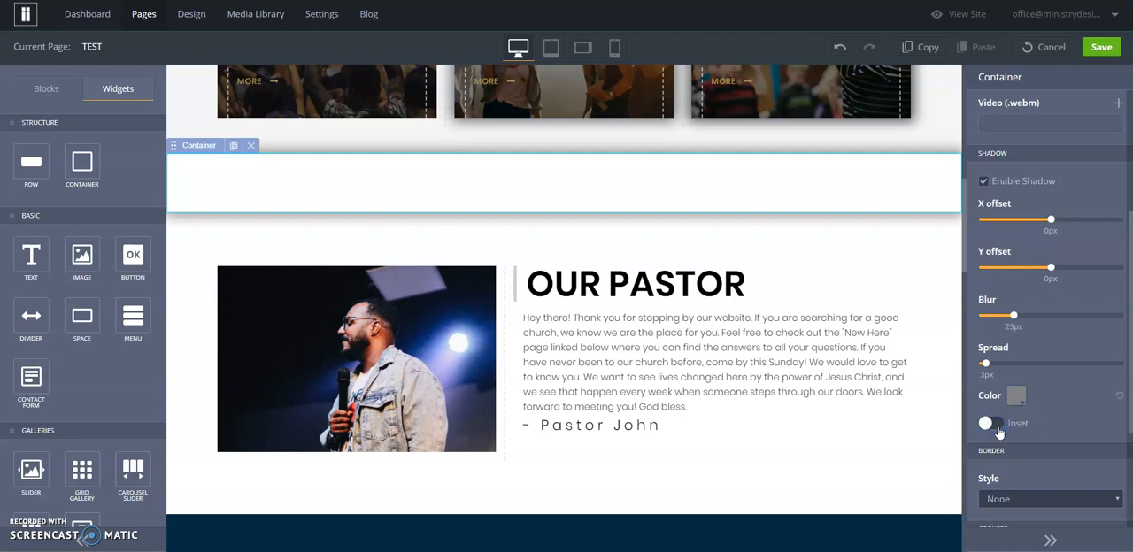
left_click(997, 427)
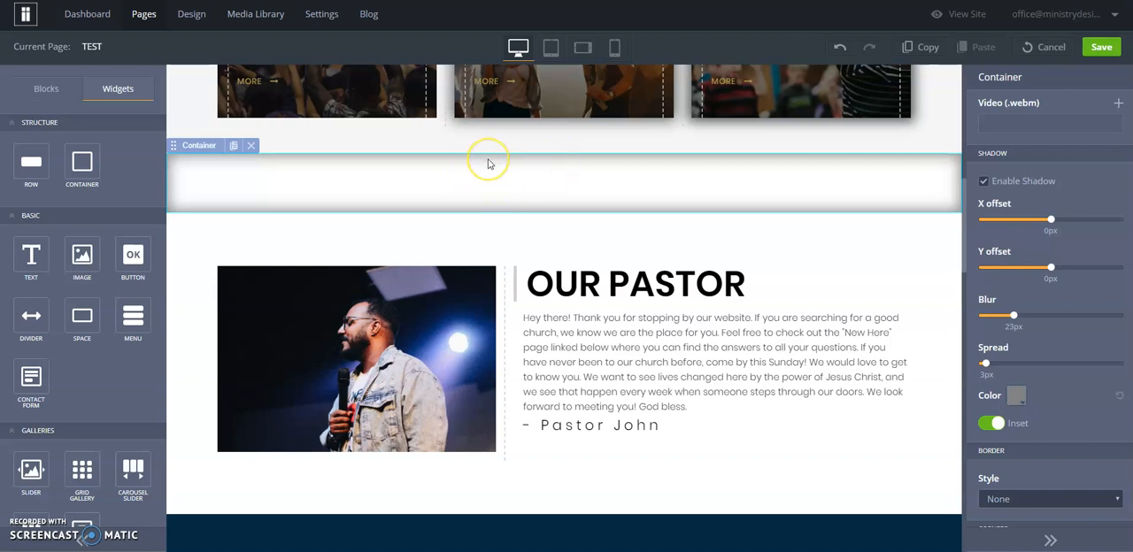
left_click(982, 182)
scroll(812, 240, "up", 2)
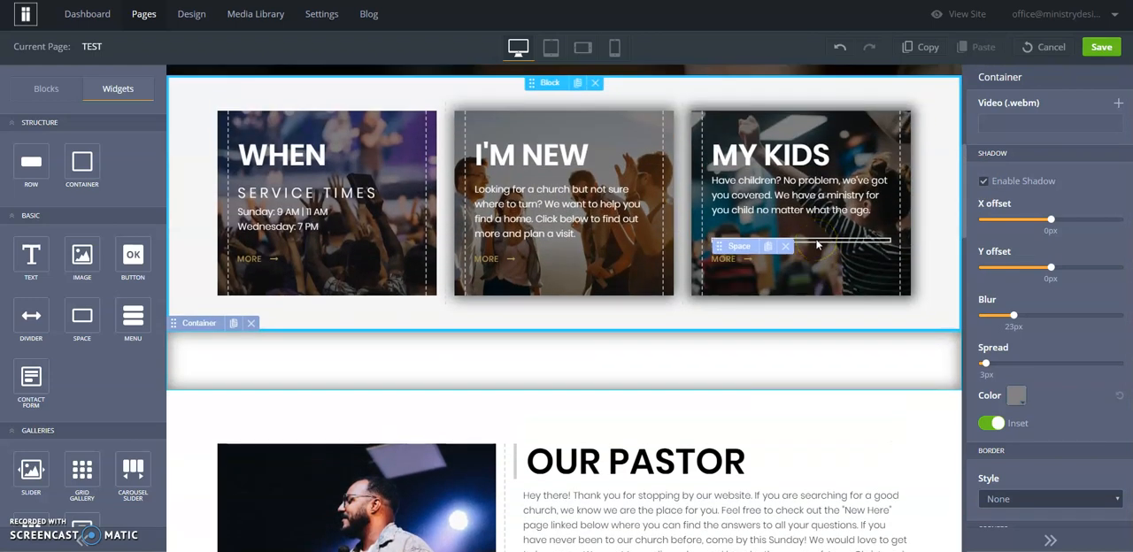